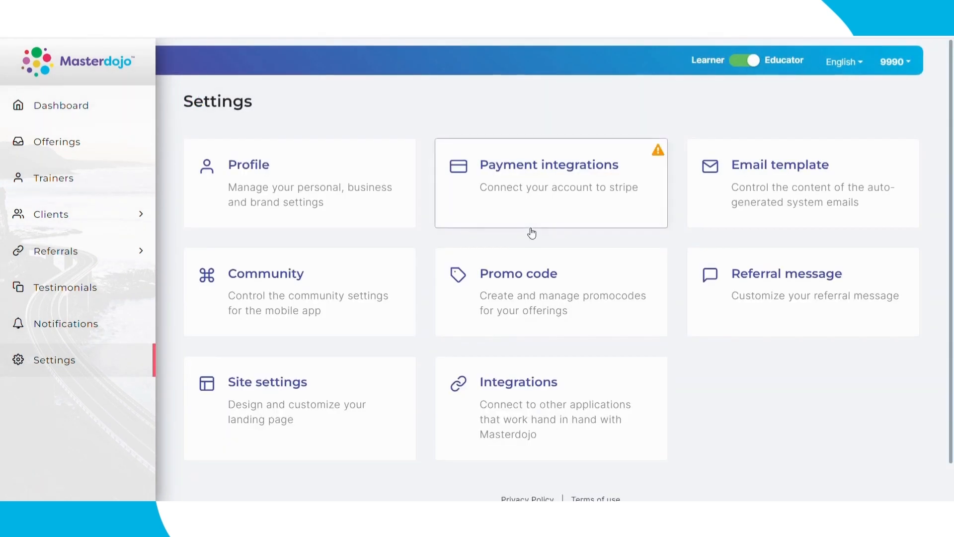
Step: Scroll down Masterdojo's Settings page to view its Profile, Payment, Community and Integrations options
{"action": "scroll", "coordinate": [706, 319], "scroll_direction": "down", "scroll_amount": 1}
{"action": "scroll", "coordinate": [705, 328], "scroll_direction": "down", "scroll_amount": 1}
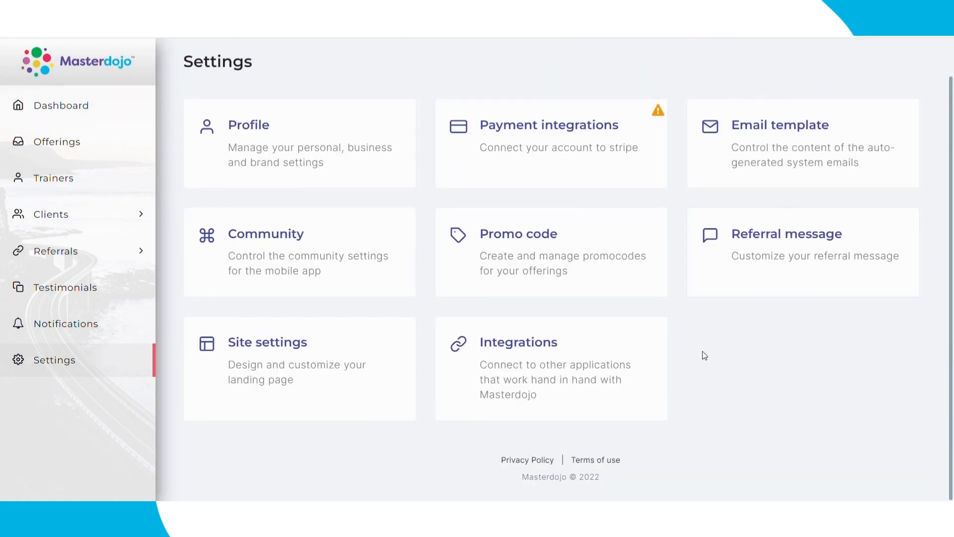
Step: Open Integrations, switch on ActiveCampaign, and click between its empty API URL and API Key fields
{"action": "left_click", "coordinate": [631, 338]}
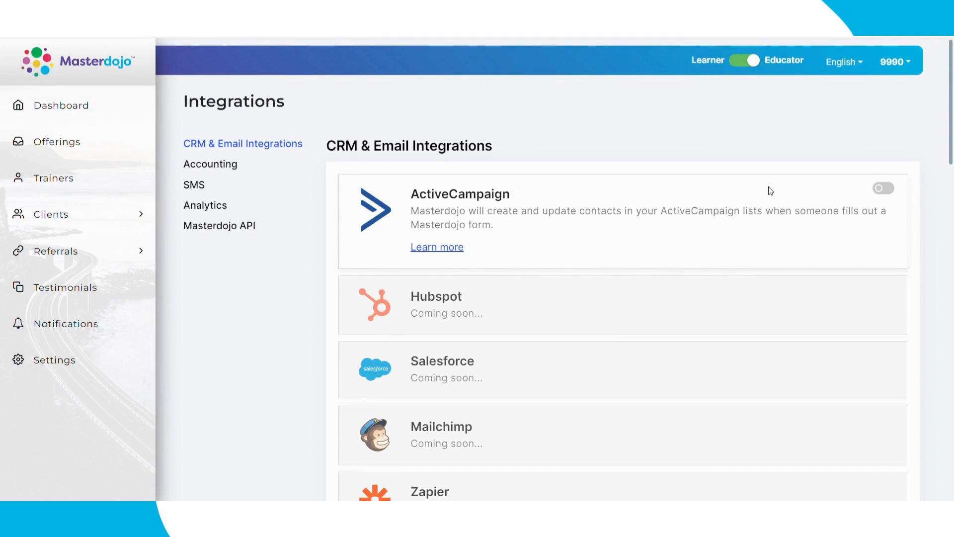
{"action": "left_click", "coordinate": [894, 189]}
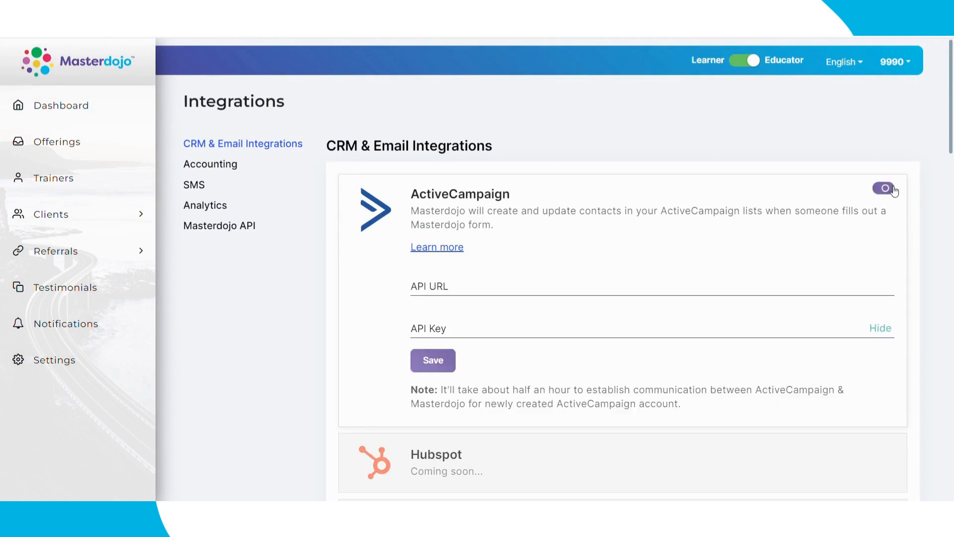
{"action": "left_click", "coordinate": [429, 292]}
{"action": "left_click", "coordinate": [482, 330]}
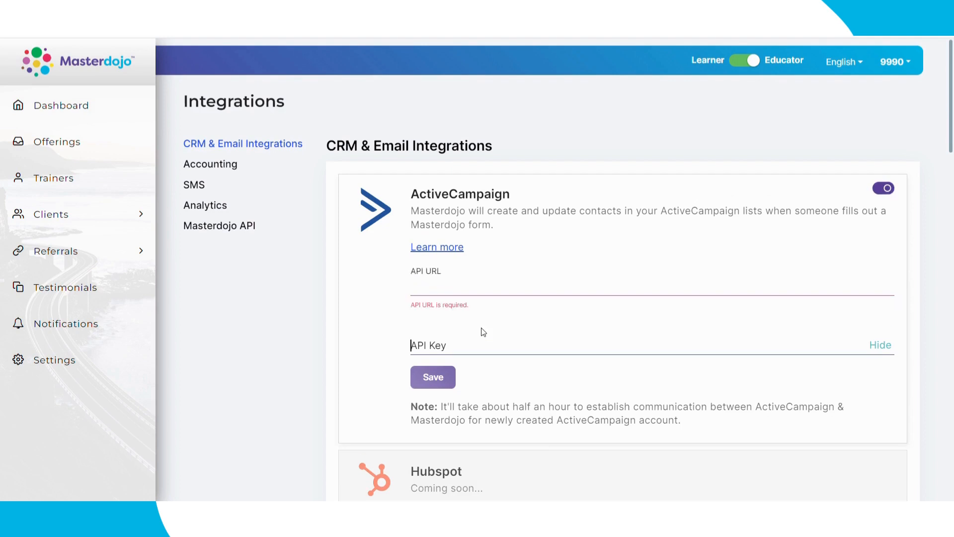
{"action": "left_click", "coordinate": [485, 291]}
{"action": "left_click", "coordinate": [481, 348]}
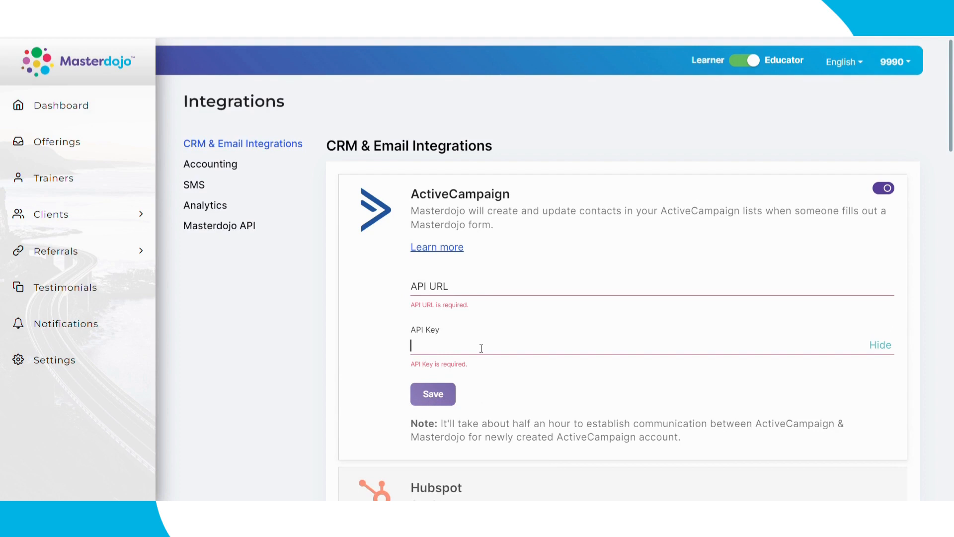
{"action": "left_click", "coordinate": [491, 292]}
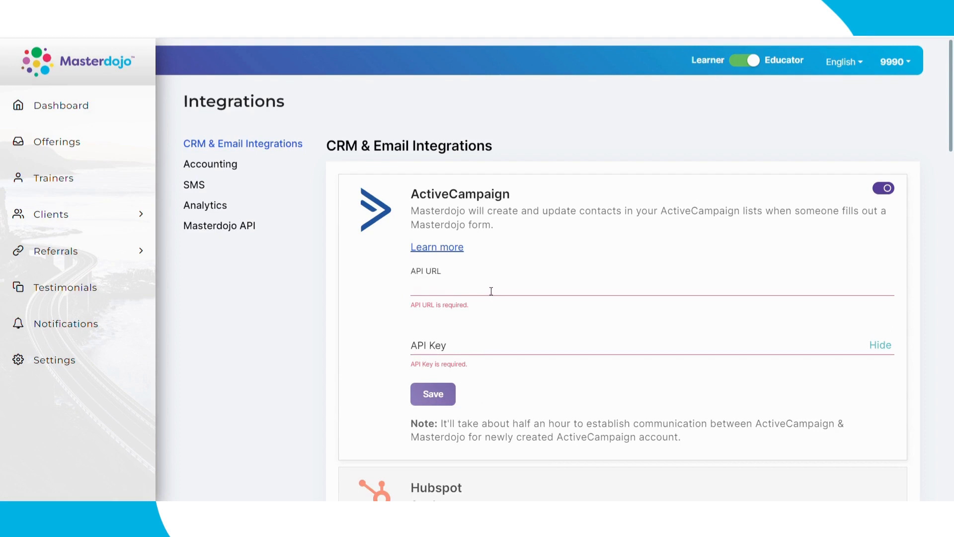
{"action": "left_click", "coordinate": [500, 351]}
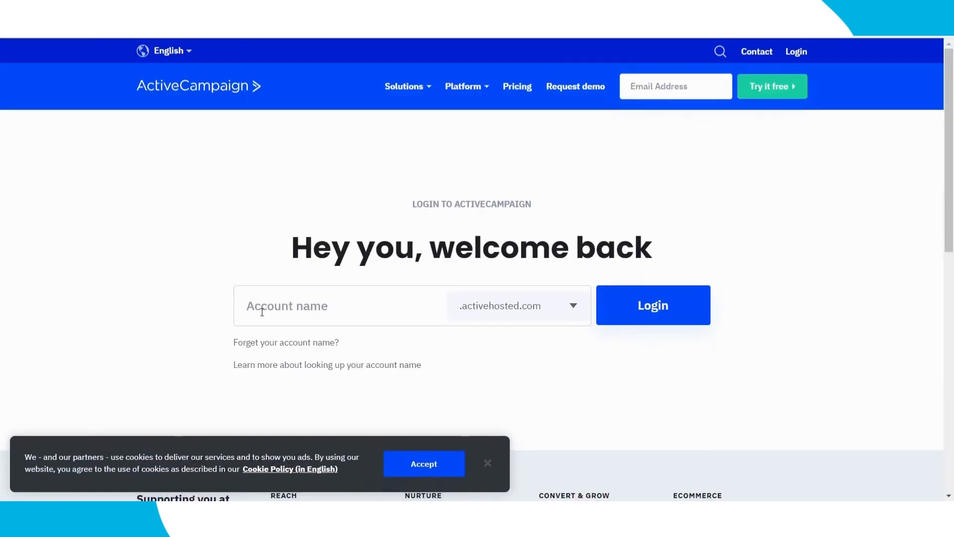
Step: Copy the sandbox account name from the welcome email into ActiveCampaign's Account name field and submit
{"action": "left_click", "coordinate": [331, 317]}
{"action": "left_click_drag", "start_coordinate": [333, 247], "coordinate": [413, 247]}
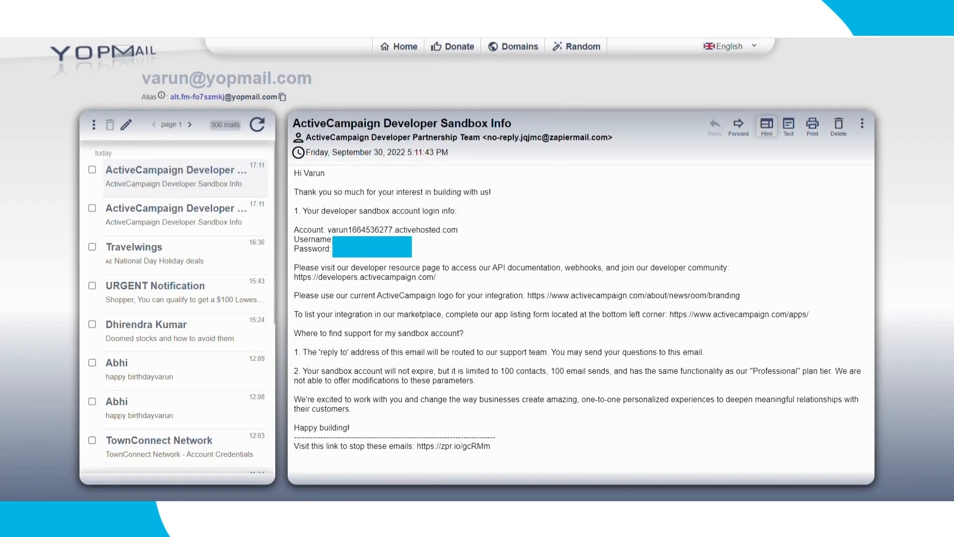
{"action": "left_click_drag", "start_coordinate": [327, 231], "coordinate": [399, 231]}
{"action": "key", "text": "ctrl+c"}
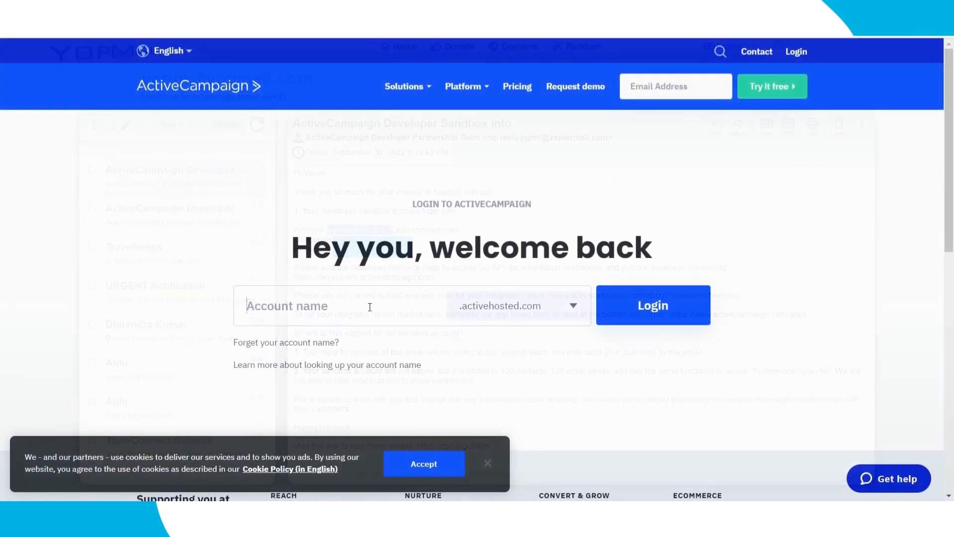
{"action": "left_click", "coordinate": [349, 314]}
{"action": "key", "text": "ctrl+v"}
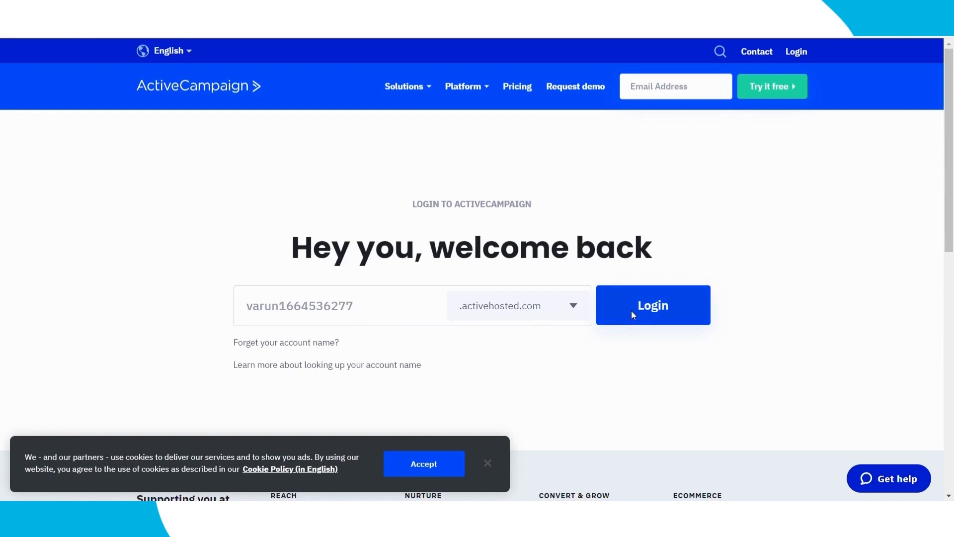
{"action": "left_click", "coordinate": [632, 314]}
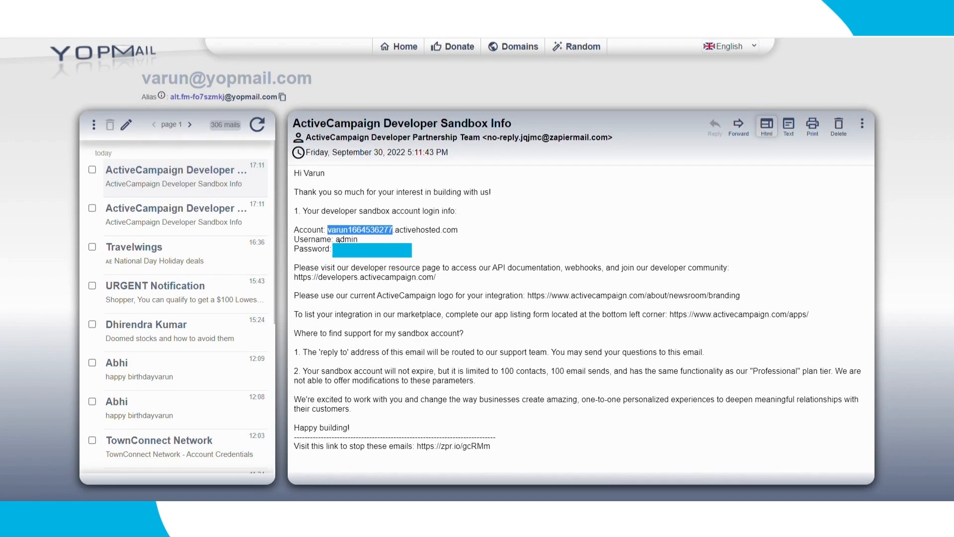
Step: Sign in with the emailed username and password, leaving Remember me unchecked
{"action": "left_click", "coordinate": [360, 241]}
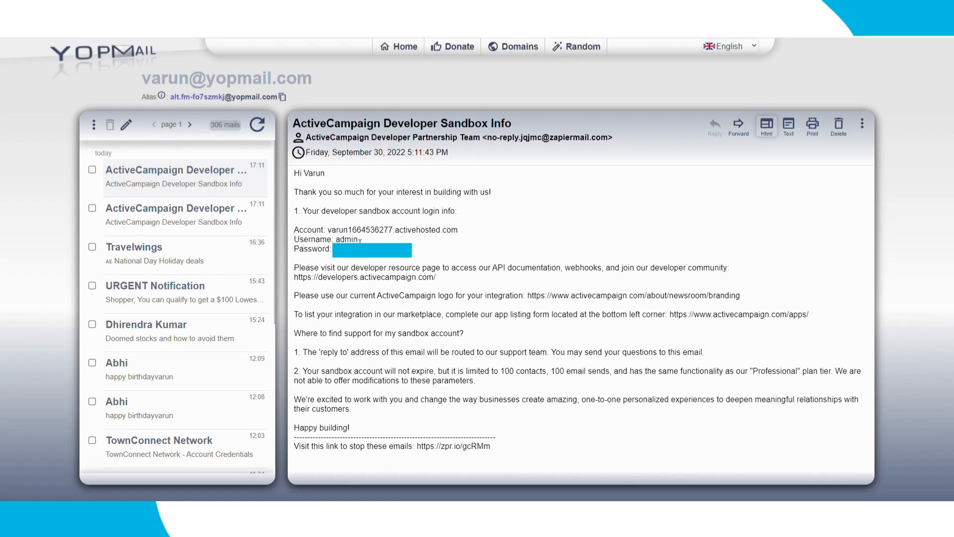
{"action": "left_click_drag", "start_coordinate": [359, 240], "coordinate": [335, 240]}
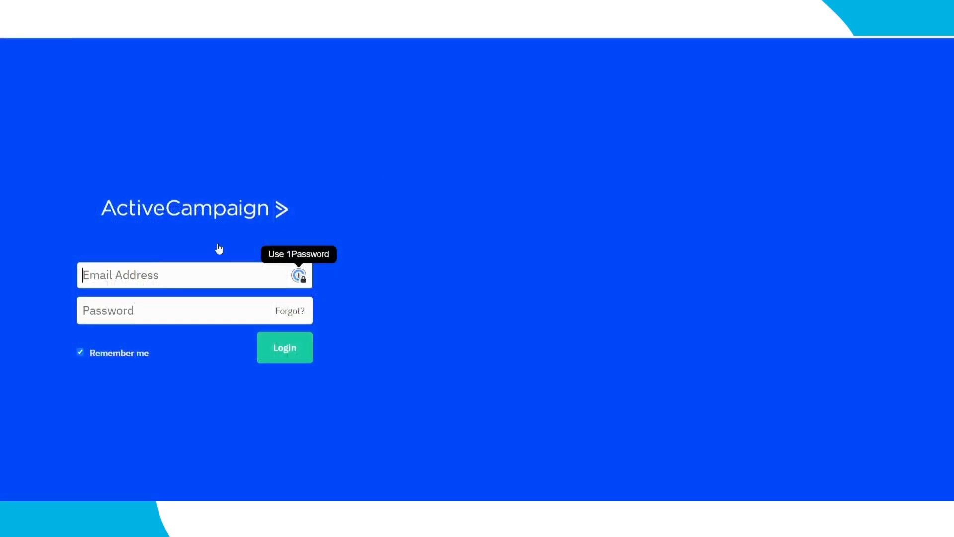
{"action": "type", "text": "admin"}
{"action": "key", "text": "Tab"}
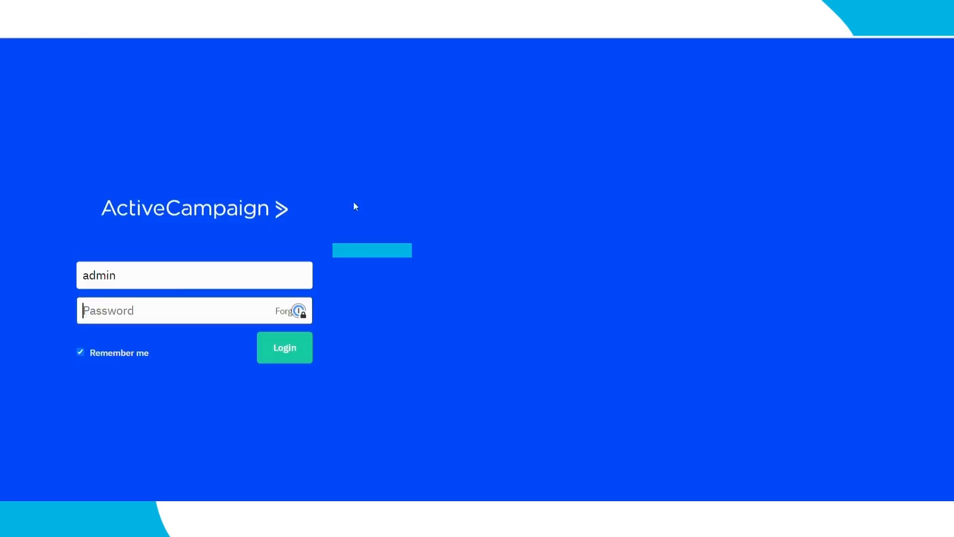
{"action": "key", "text": "ctrl+v"}
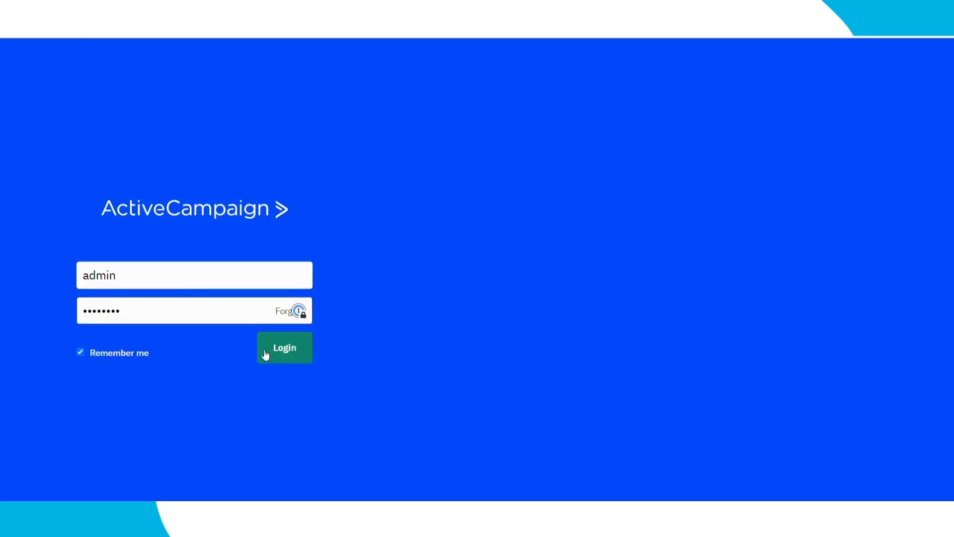
{"action": "left_click", "coordinate": [80, 353]}
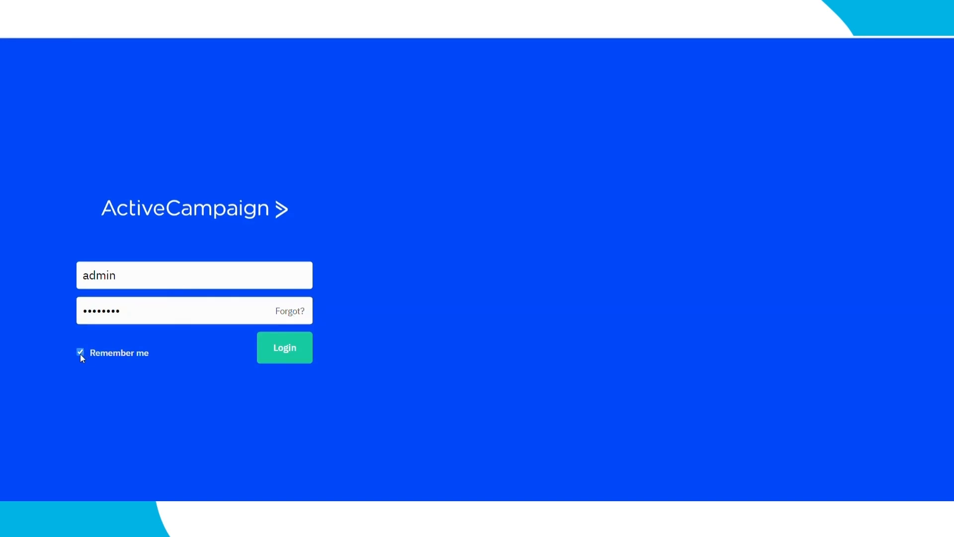
{"action": "left_click", "coordinate": [289, 364]}
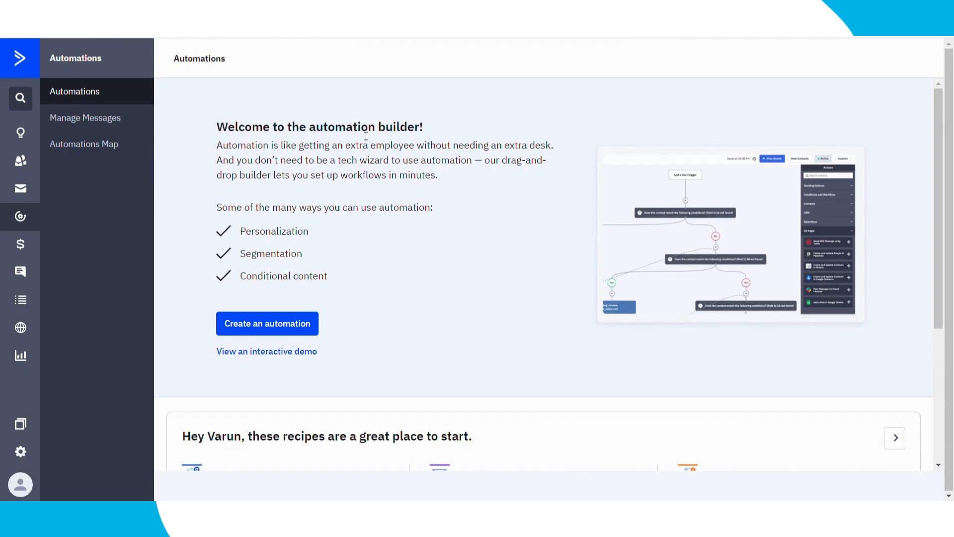
Step: Go to ActiveCampaign's Developer settings and copy the API URL
{"action": "left_click", "coordinate": [21, 454]}
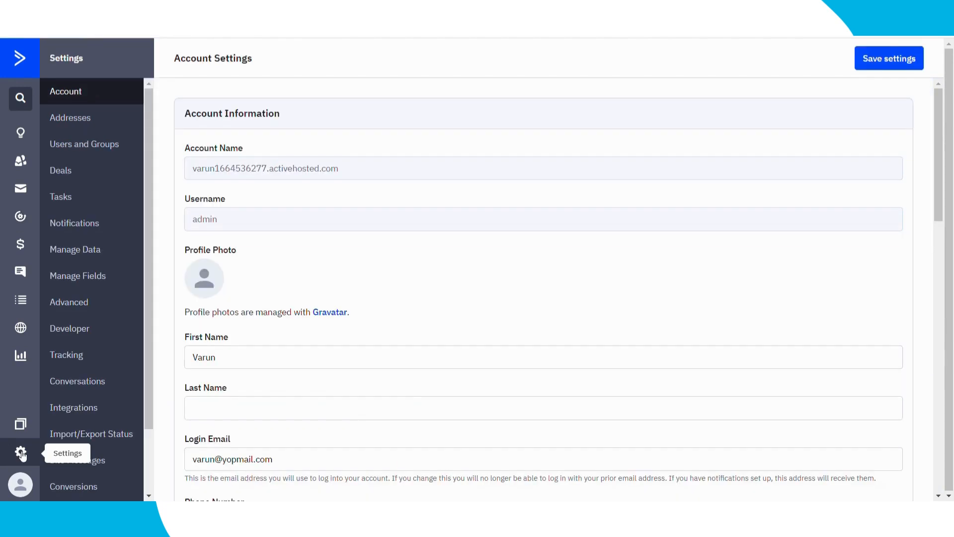
{"action": "left_click", "coordinate": [123, 337]}
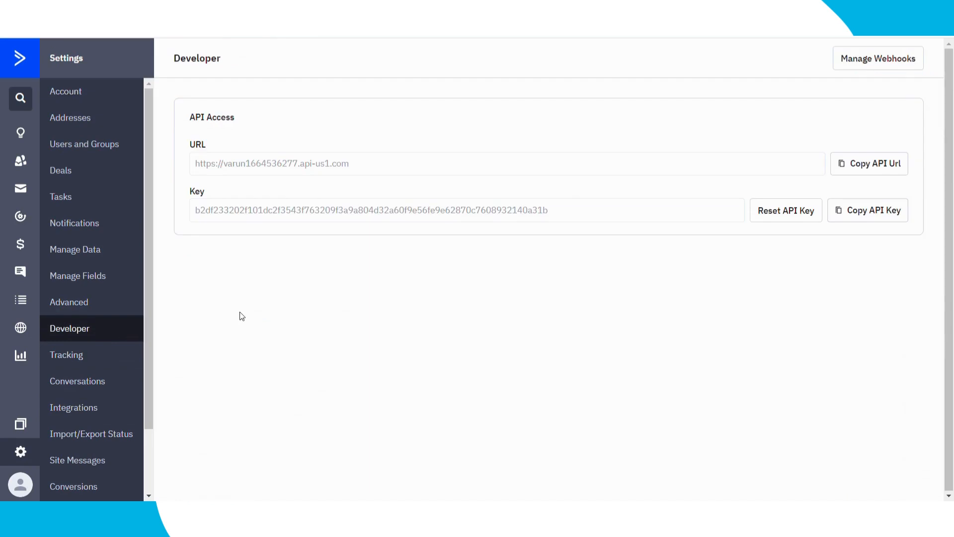
{"action": "left_click_drag", "start_coordinate": [198, 163], "coordinate": [369, 163]}
{"action": "left_click_drag", "start_coordinate": [200, 213], "coordinate": [544, 222]}
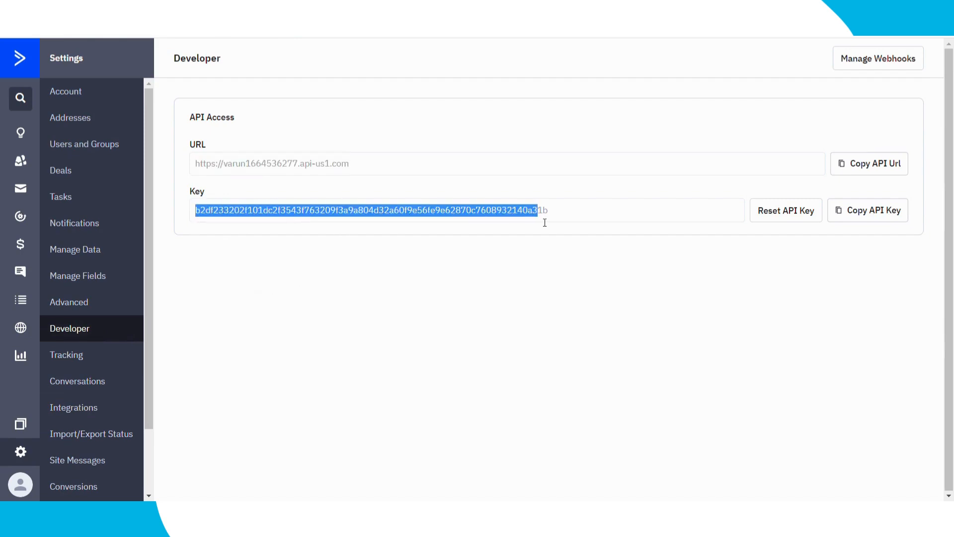
{"action": "left_click", "coordinate": [865, 172]}
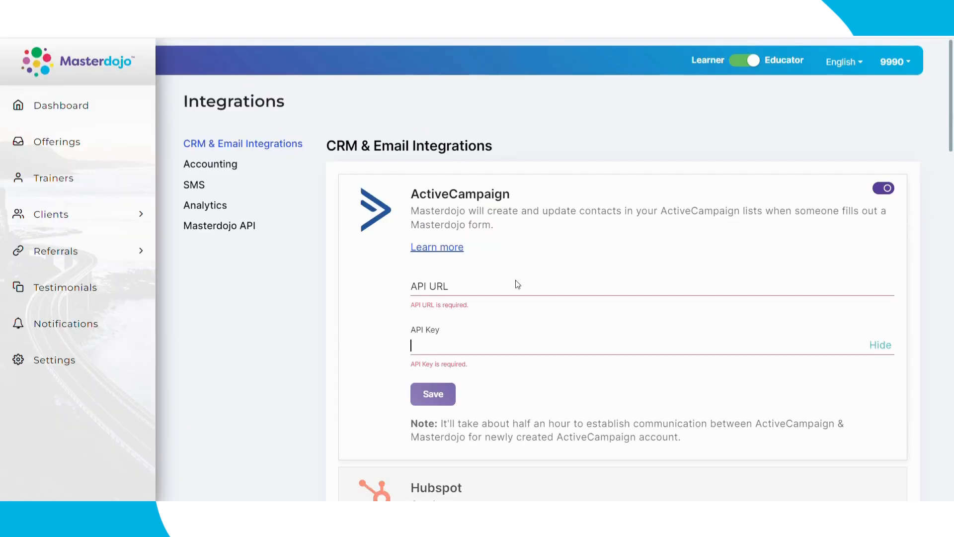
Step: Paste the API URL and copied API key into Masterdojo's ActiveCampaign fields and save
{"action": "left_click", "coordinate": [478, 285]}
{"action": "key", "text": "ctrl+v"}
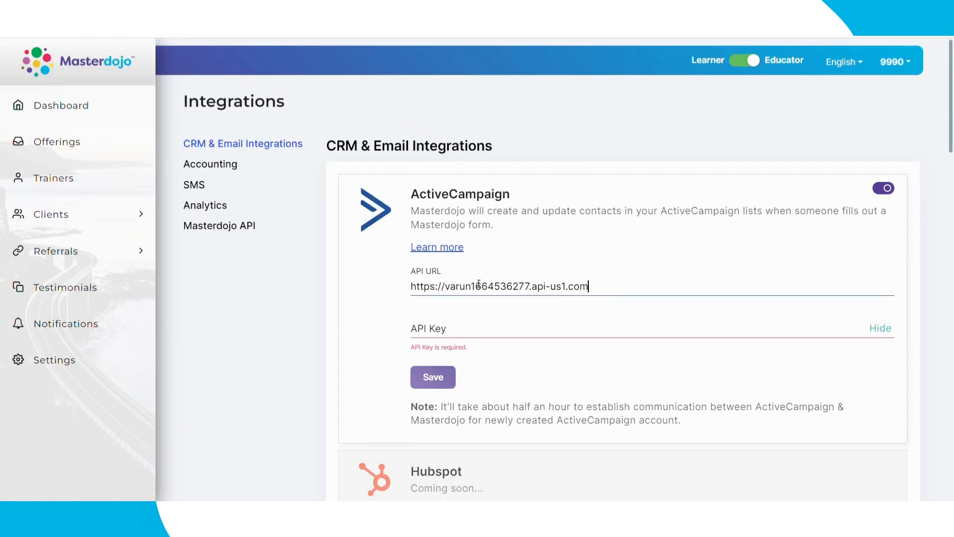
{"action": "left_click", "coordinate": [470, 322]}
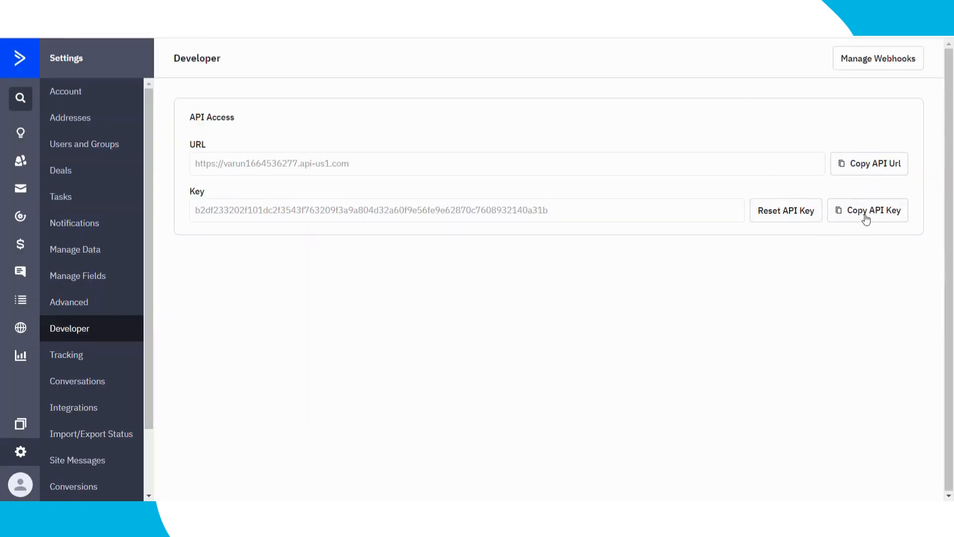
{"action": "left_click", "coordinate": [859, 217]}
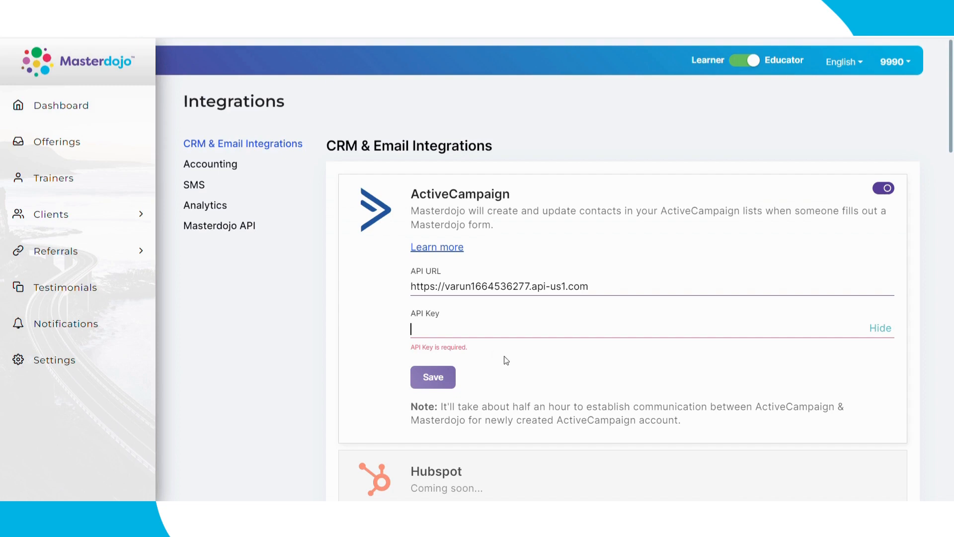
{"action": "key", "text": "ctrl+v"}
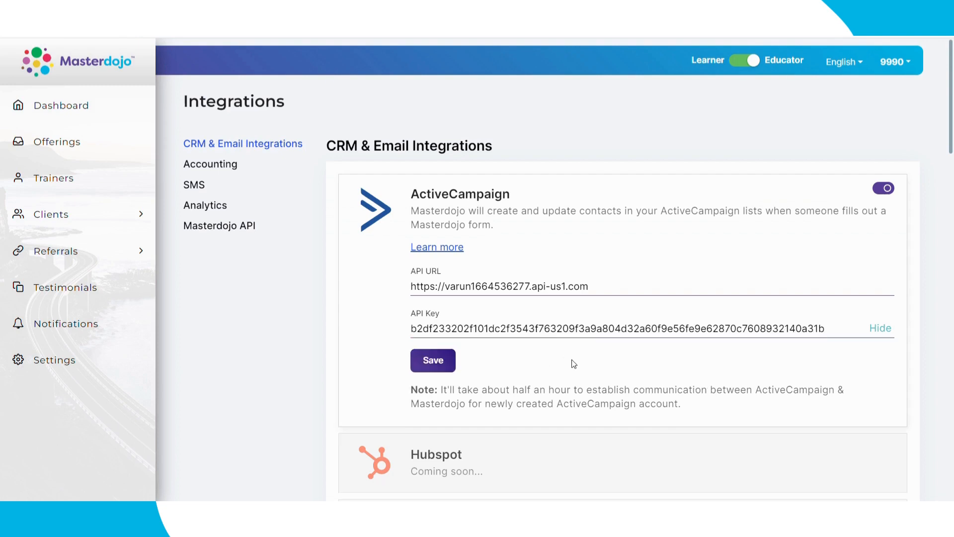
{"action": "scroll", "coordinate": [574, 364], "scroll_direction": "down", "scroll_amount": 1}
{"action": "left_click", "coordinate": [433, 363]}
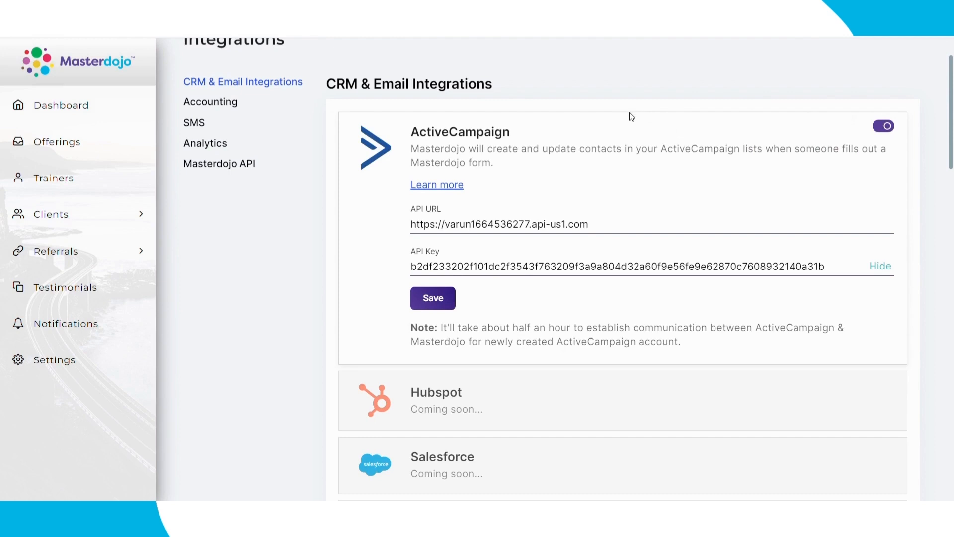
Step: Save the ActiveCampaign integration settings, then return to ActiveCampaign's Developer page
{"action": "left_click", "coordinate": [449, 303]}
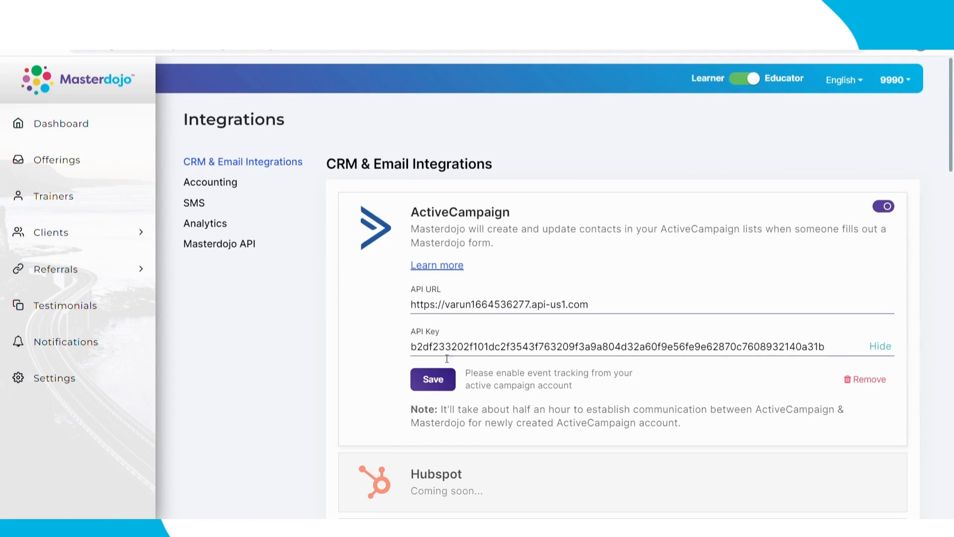
{"action": "left_click", "coordinate": [434, 380]}
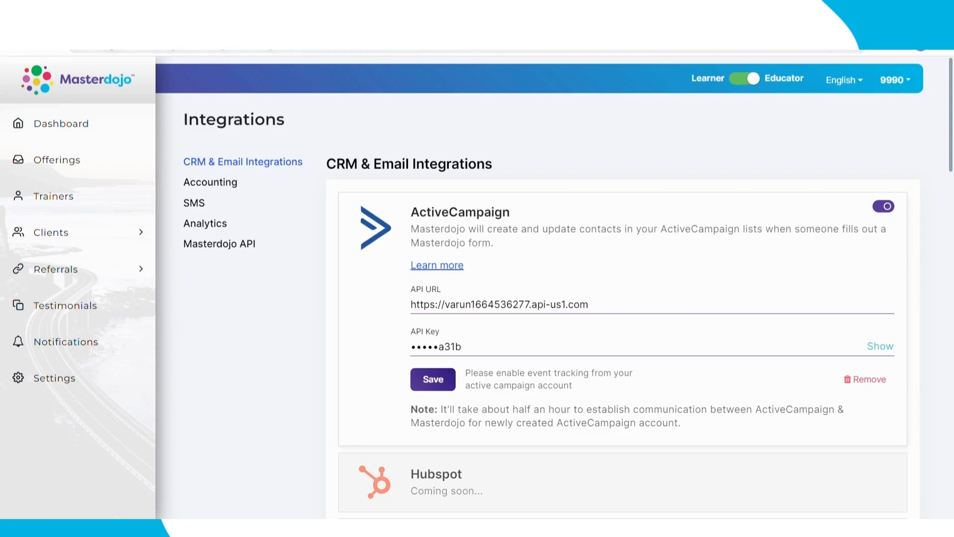
{"action": "key", "text": "ctrl+Tab"}
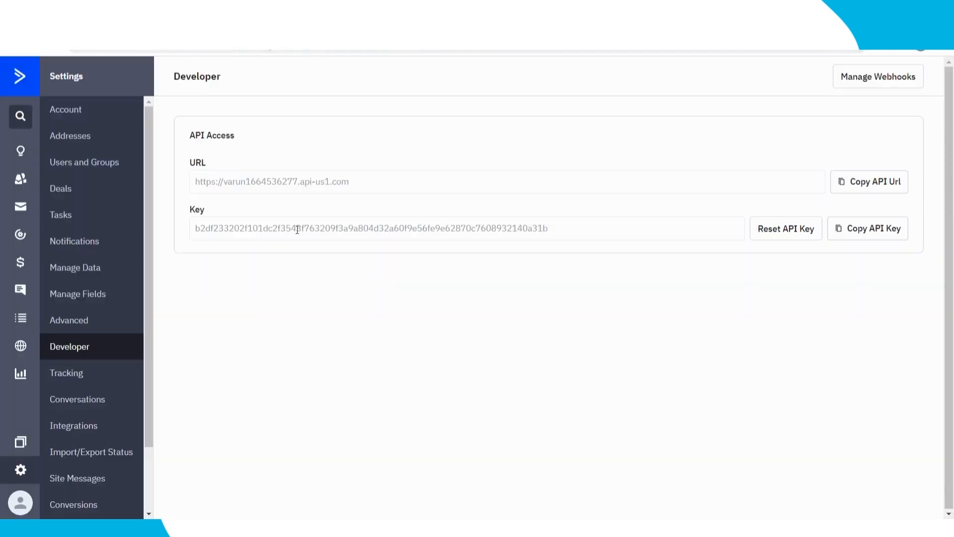
Step: In Tracking settings, set Event Tracking Status to ON and select the generated event key
{"action": "left_click", "coordinate": [90, 382]}
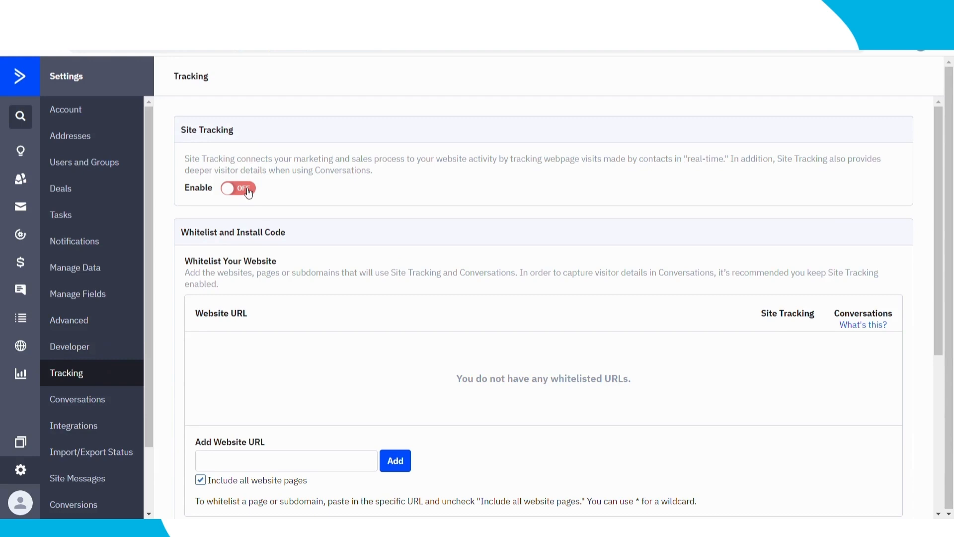
{"action": "scroll", "coordinate": [303, 204], "scroll_direction": "down", "scroll_amount": 5}
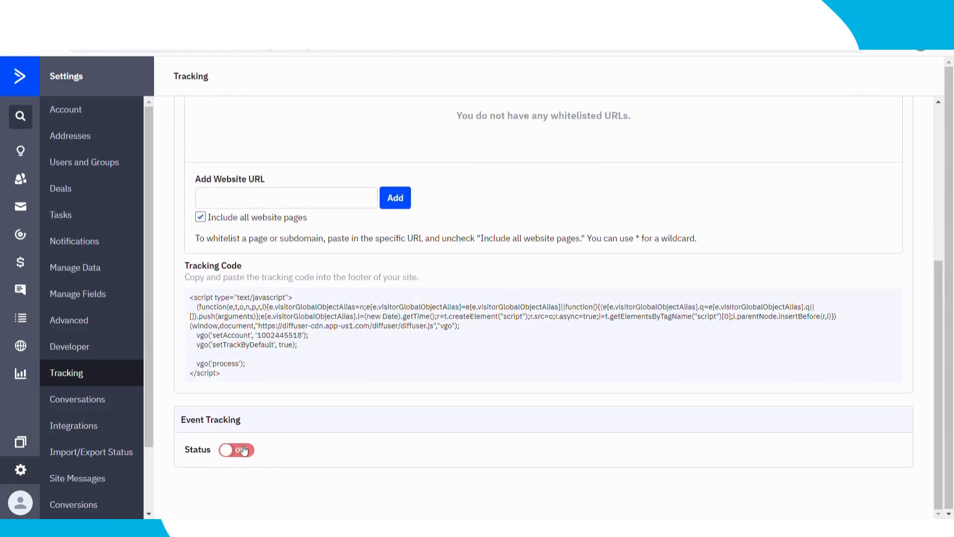
{"action": "left_click", "coordinate": [243, 450]}
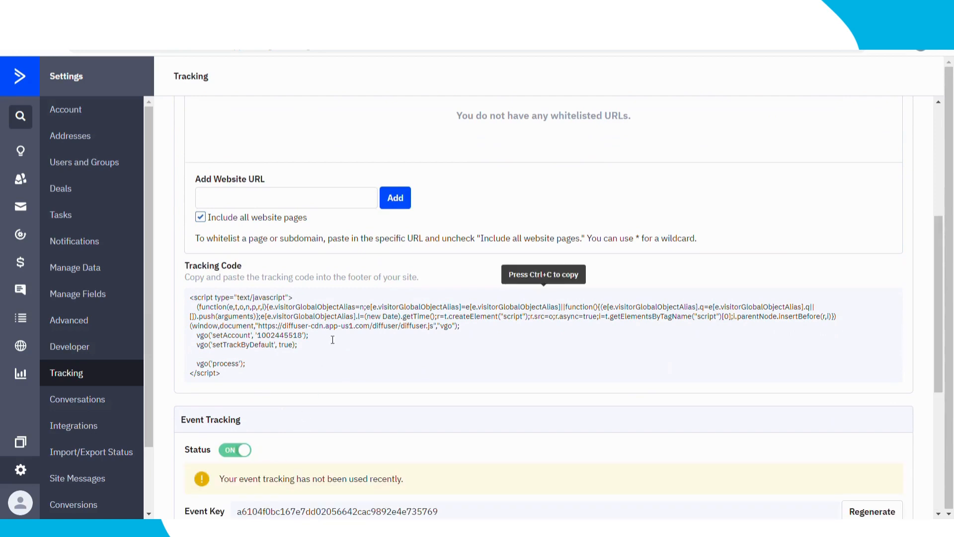
{"action": "scroll", "coordinate": [332, 339], "scroll_direction": "down", "scroll_amount": 1}
{"action": "scroll", "coordinate": [340, 366], "scroll_direction": "down", "scroll_amount": 3}
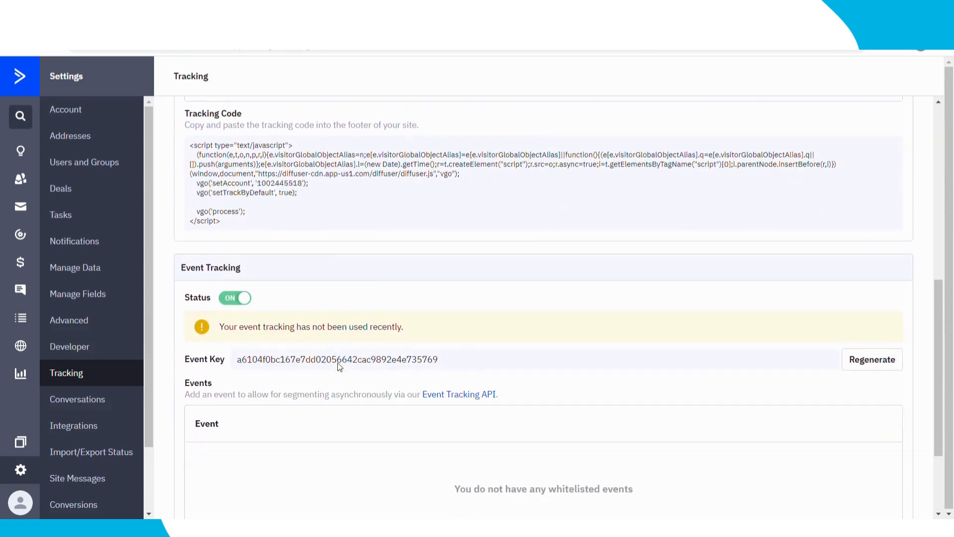
{"action": "left_click", "coordinate": [359, 338]}
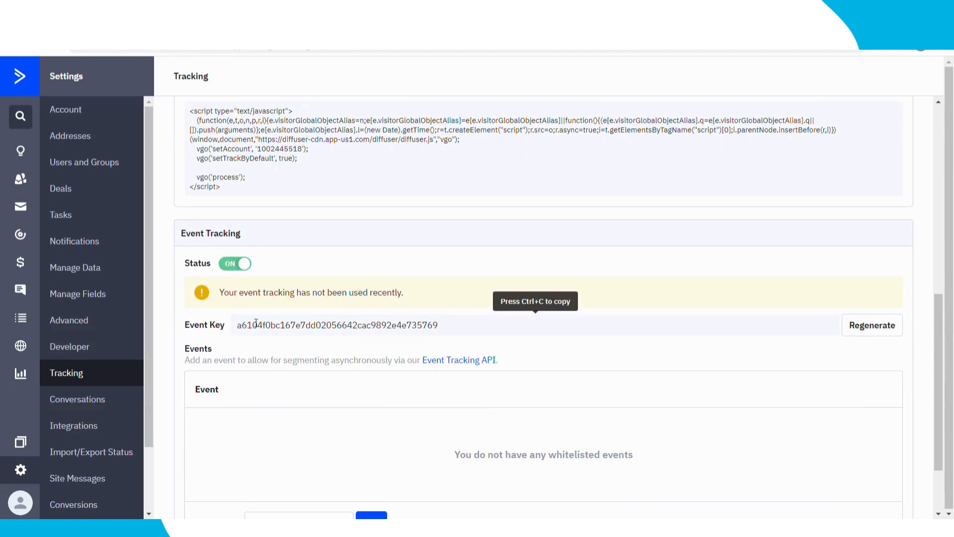
{"action": "left_click_drag", "start_coordinate": [244, 332], "coordinate": [454, 332]}
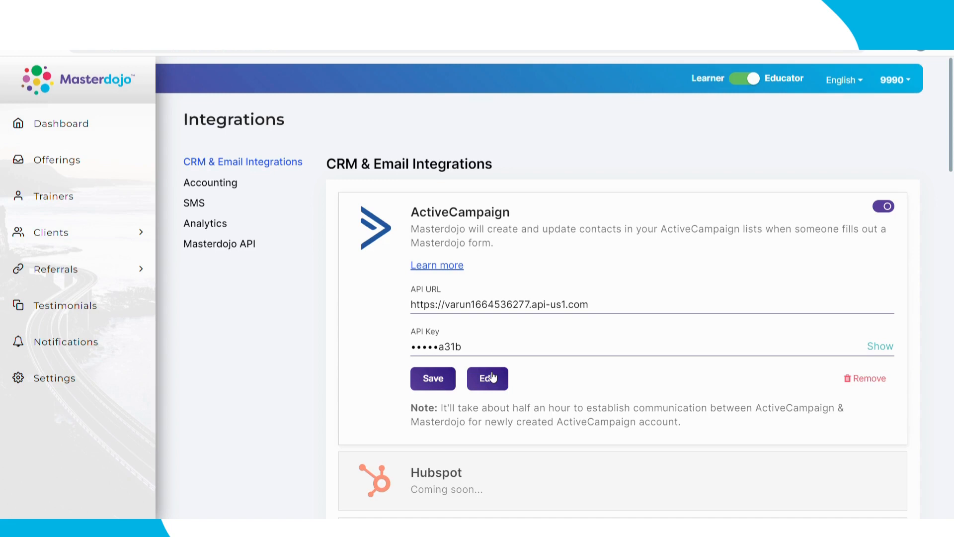
Step: Edit the ActiveCampaign card's event tracking and focus its Event Key field
{"action": "left_click", "coordinate": [492, 377]}
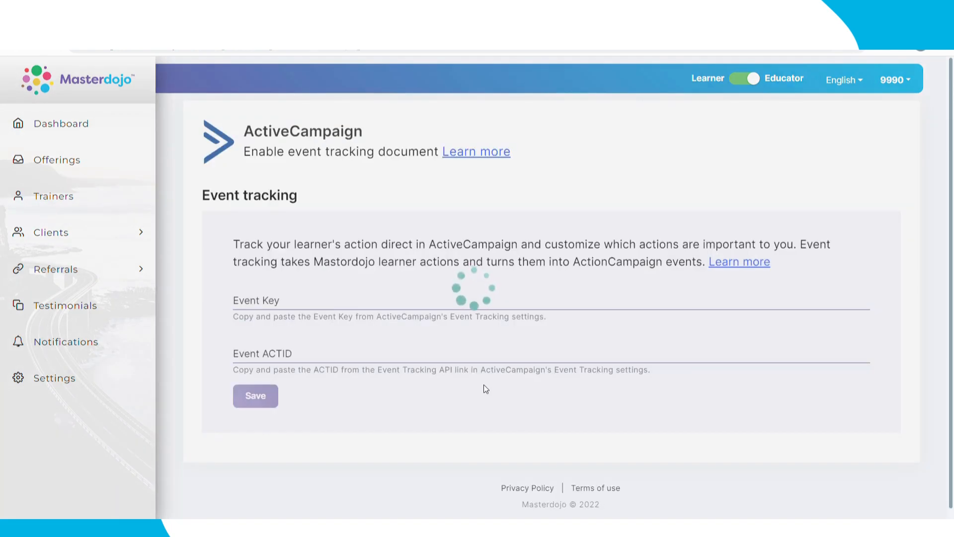
{"action": "left_click", "coordinate": [356, 307]}
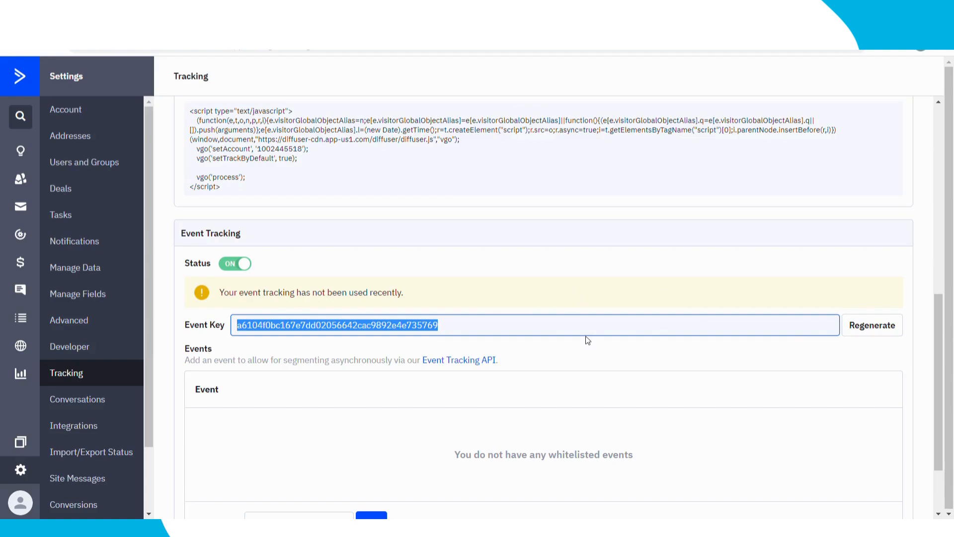
Step: Copy the event key into Masterdojo's Event Key field and move to Event ACTID
{"action": "key", "text": "ctrl+c"}
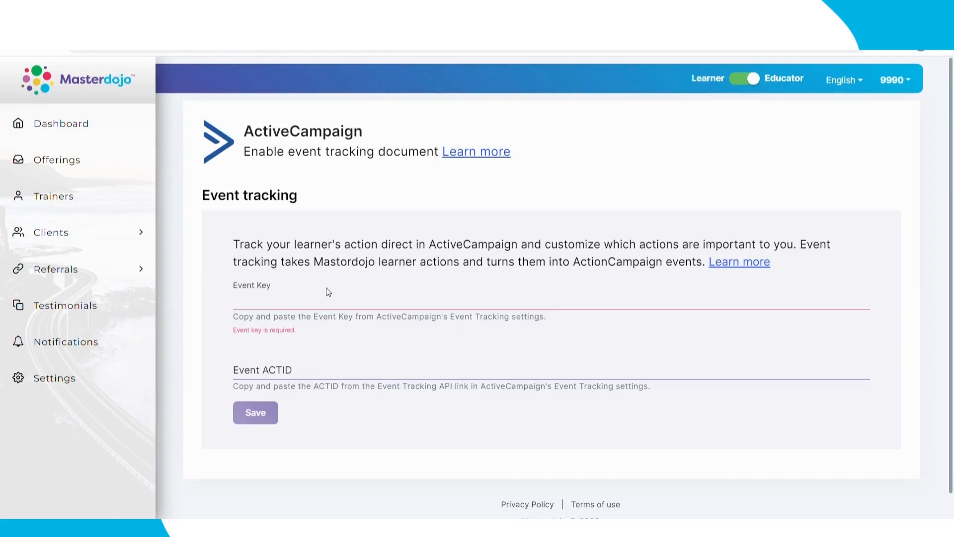
{"action": "left_click", "coordinate": [333, 301]}
{"action": "key", "text": "ctrl+v"}
{"action": "left_click", "coordinate": [241, 354]}
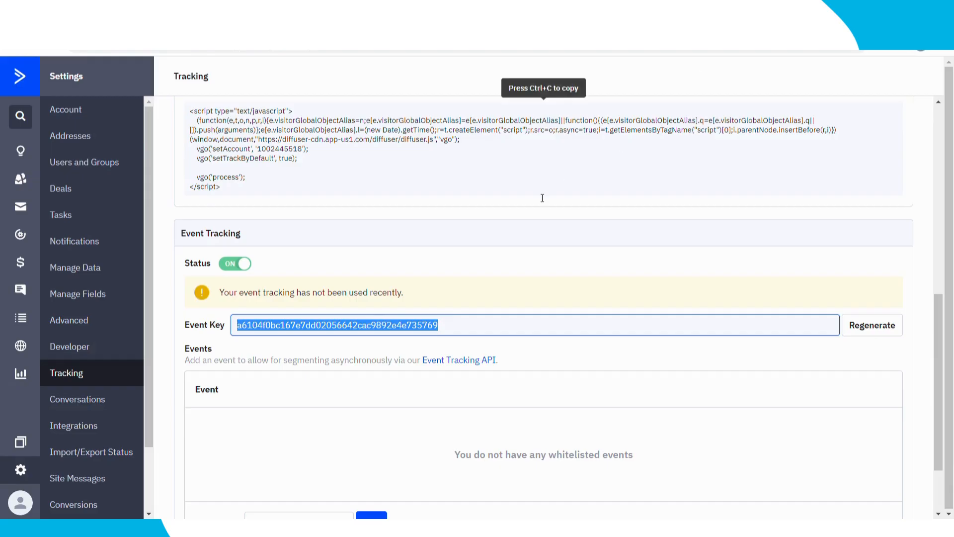
Step: Find the actid in ActiveCampaign's Event Tracking API details and paste it into Event ACTID
{"action": "key", "text": "ctrl+c"}
{"action": "scroll", "coordinate": [514, 229], "scroll_direction": "up", "scroll_amount": 1}
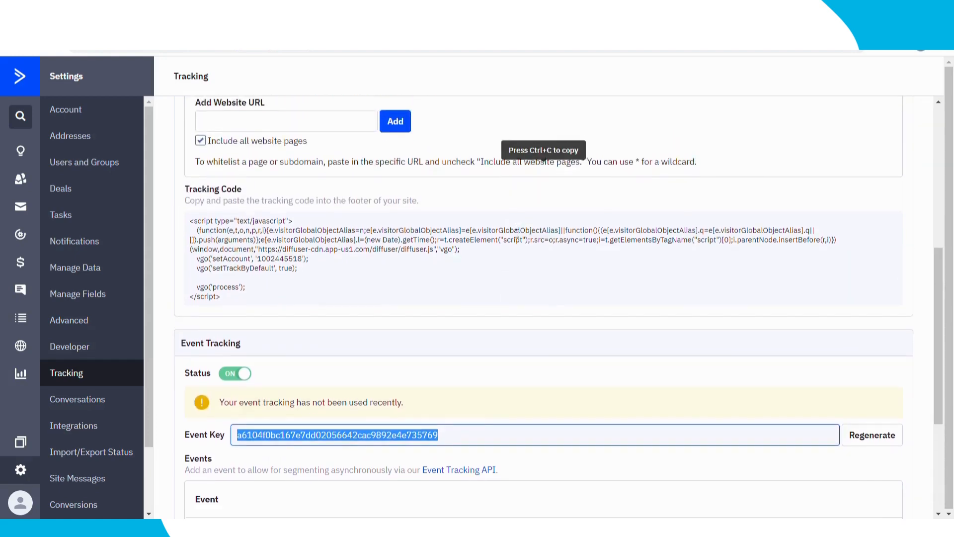
{"action": "scroll", "coordinate": [518, 234], "scroll_direction": "down", "scroll_amount": 4}
{"action": "scroll", "coordinate": [520, 233], "scroll_direction": "up", "scroll_amount": 3}
{"action": "scroll", "coordinate": [520, 234], "scroll_direction": "up", "scroll_amount": 5}
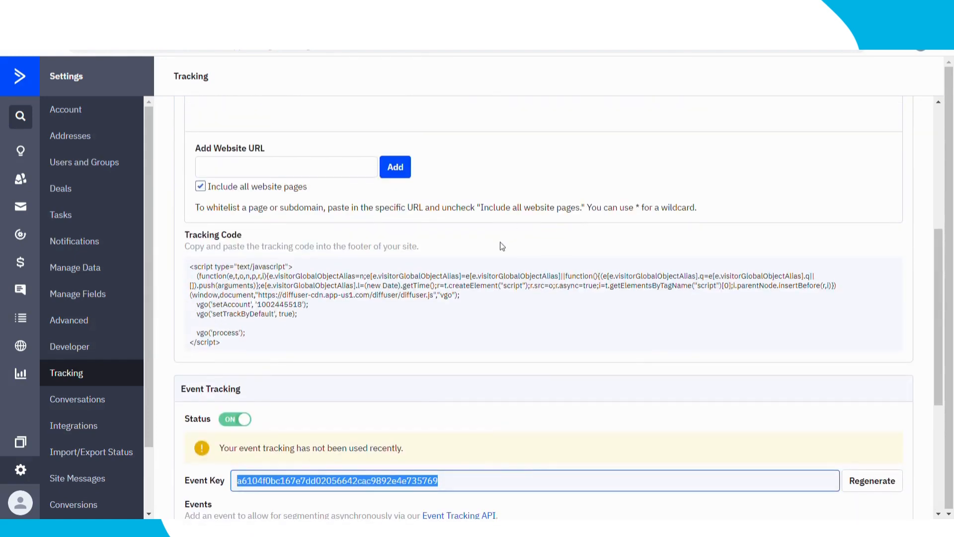
{"action": "scroll", "coordinate": [503, 249], "scroll_direction": "down", "scroll_amount": 6}
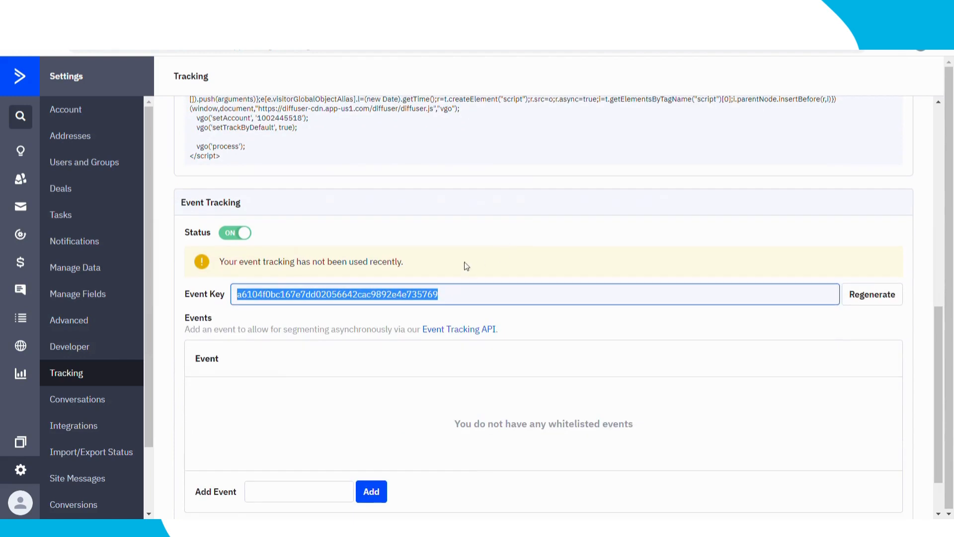
{"action": "left_click", "coordinate": [453, 330]}
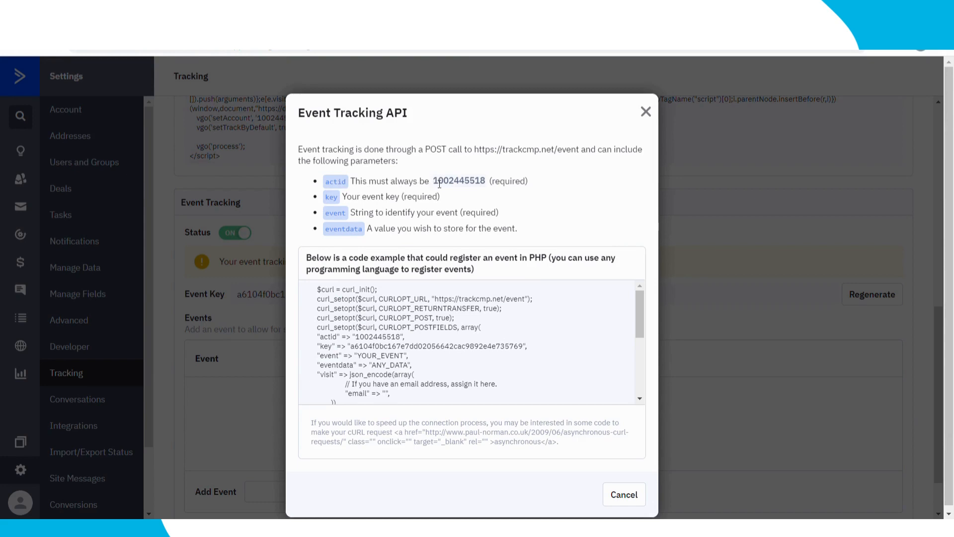
{"action": "left_click_drag", "start_coordinate": [434, 183], "coordinate": [489, 182]}
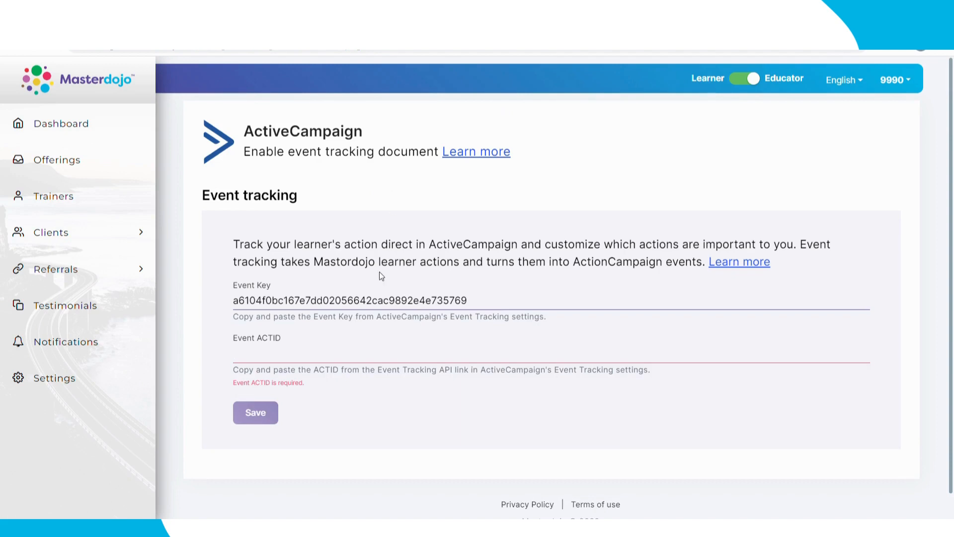
{"action": "key", "text": "ctrl+v"}
{"action": "left_click", "coordinate": [259, 395]}
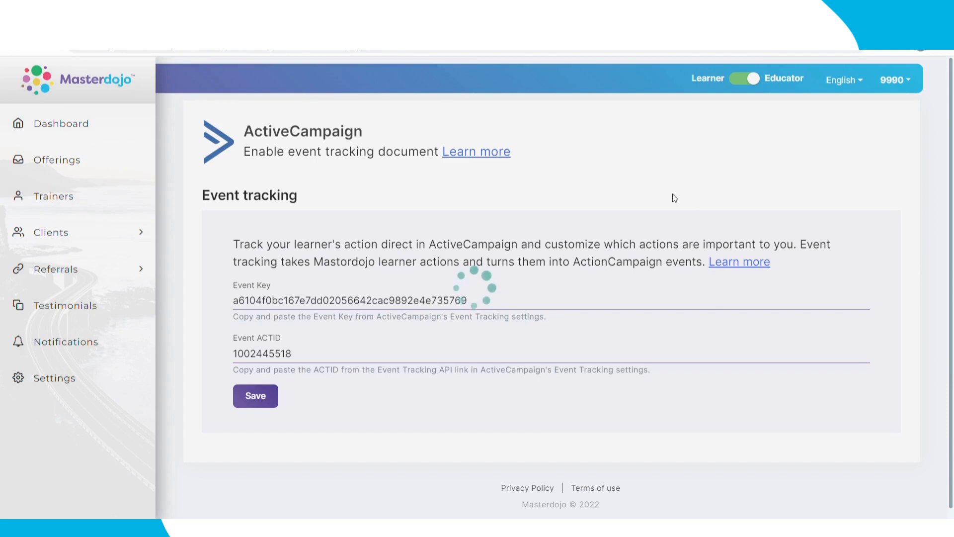
{"action": "scroll", "coordinate": [673, 197], "scroll_direction": "down", "scroll_amount": 6}
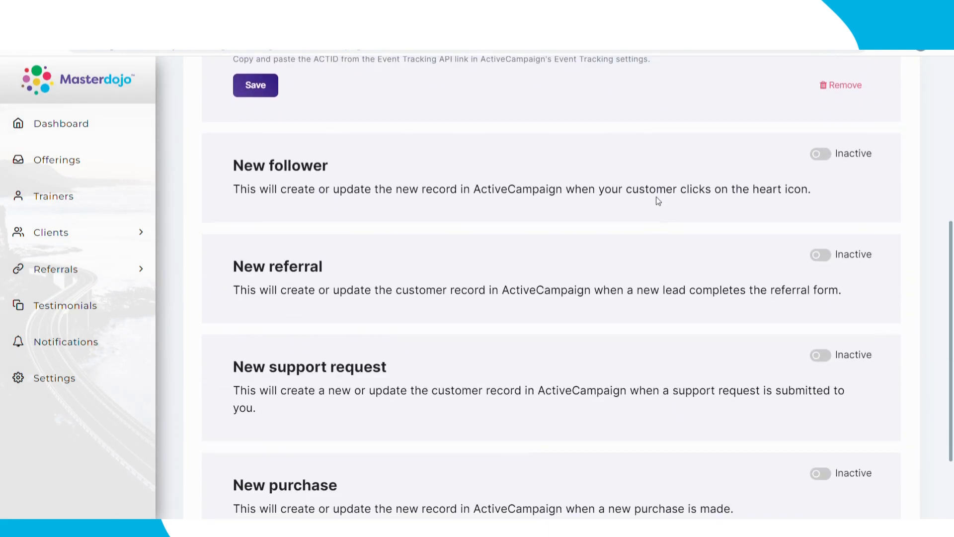
{"action": "scroll", "coordinate": [655, 208], "scroll_direction": "down", "scroll_amount": 1}
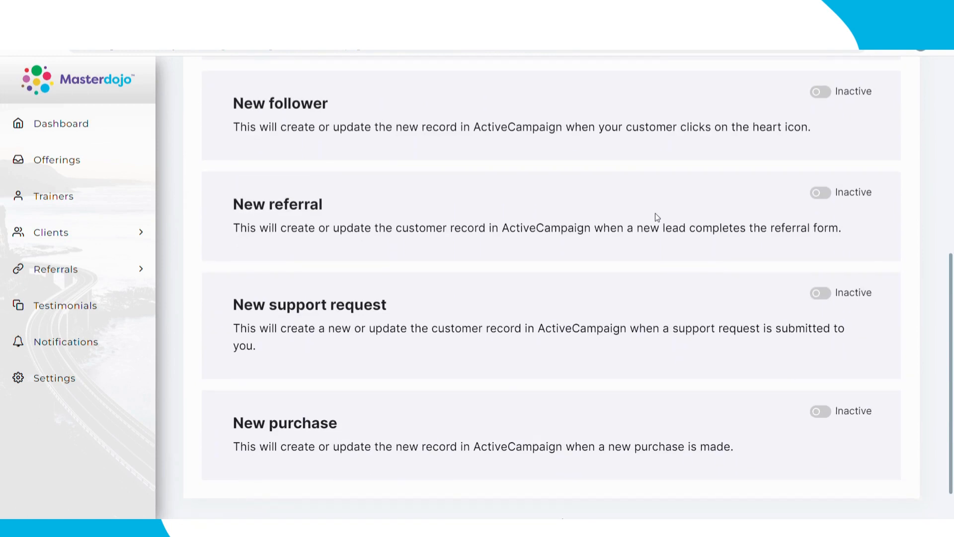
{"action": "scroll", "coordinate": [655, 214], "scroll_direction": "up", "scroll_amount": 1}
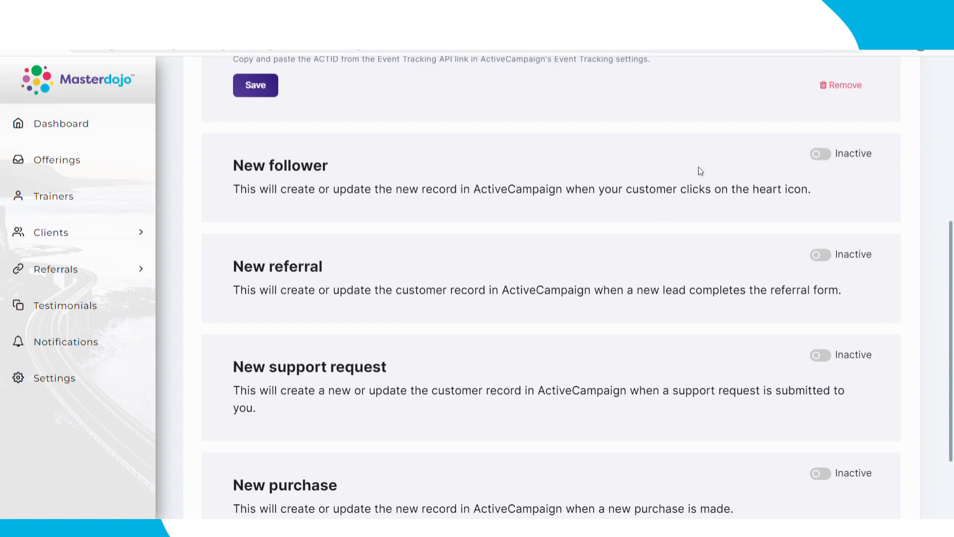
Step: Switch the New follower and New referral triggers on, then back off
{"action": "left_click", "coordinate": [822, 154]}
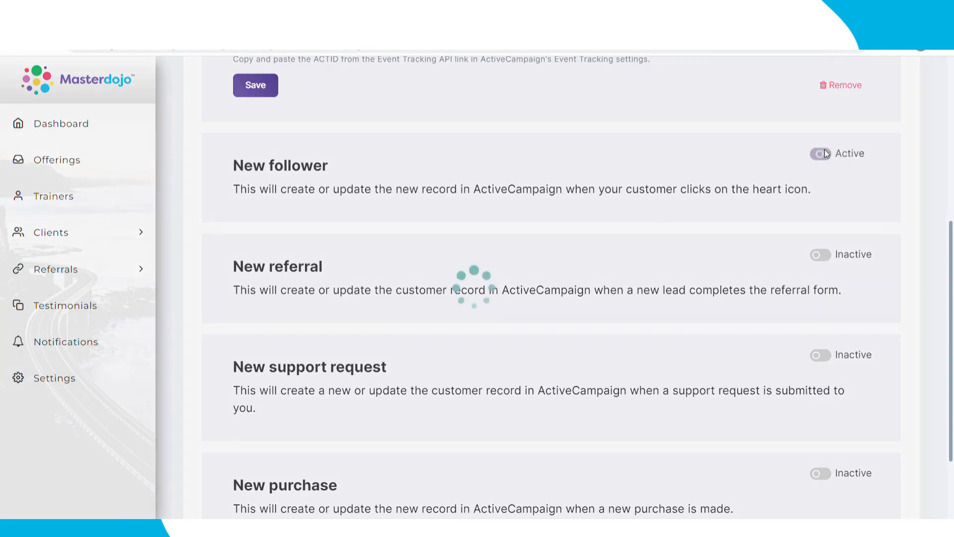
{"action": "left_click", "coordinate": [823, 255]}
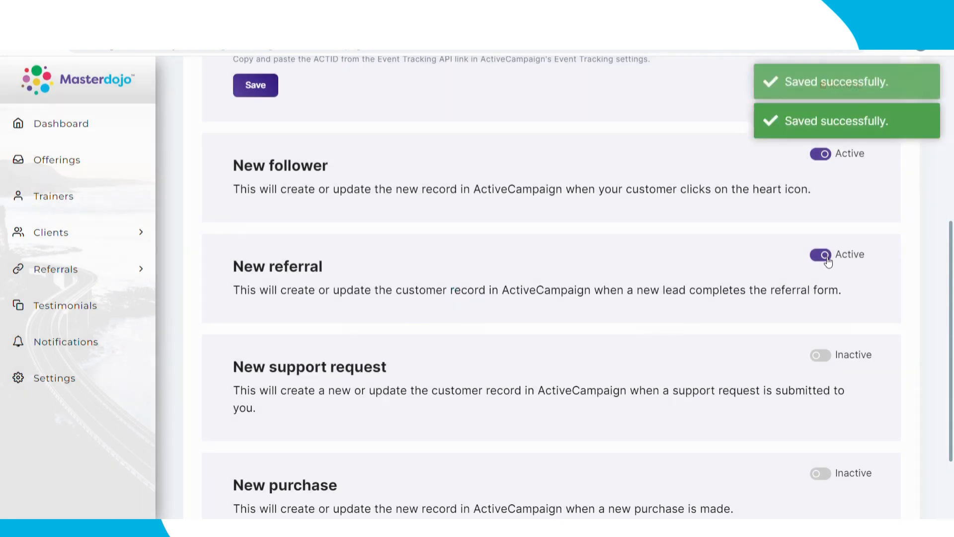
{"action": "left_click", "coordinate": [821, 256]}
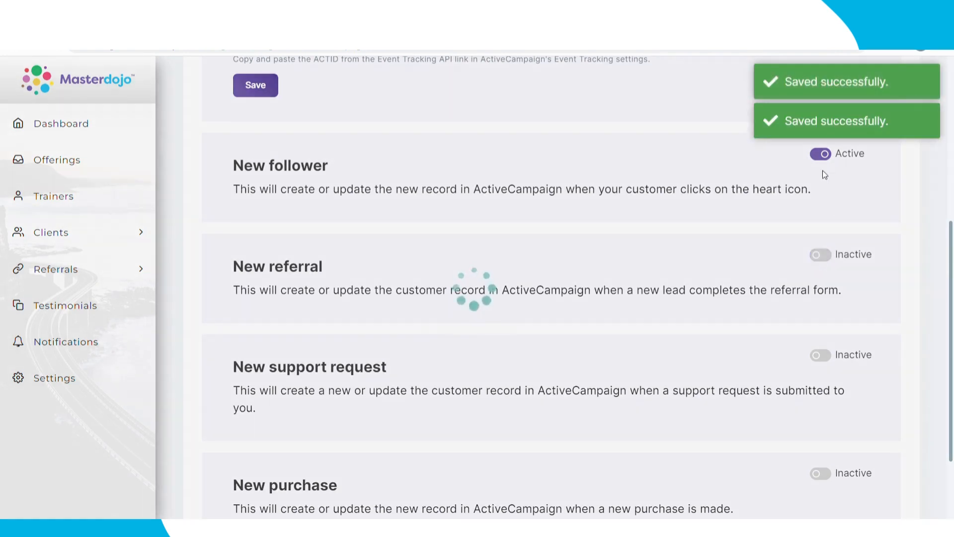
{"action": "left_click", "coordinate": [821, 155]}
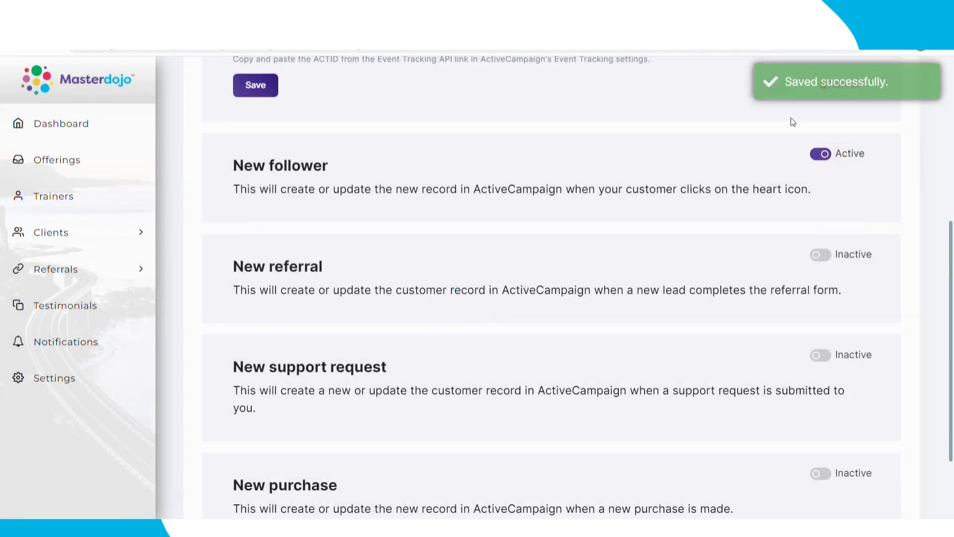
{"action": "left_click", "coordinate": [821, 155]}
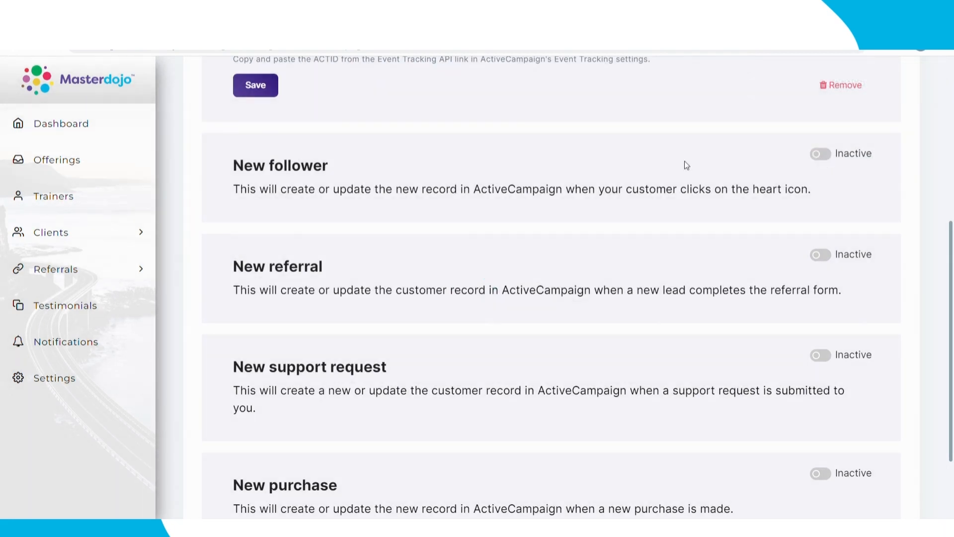
Step: Close ActiveCampaign's Event Tracking API details and return to the Developer settings page
{"action": "scroll", "coordinate": [682, 164], "scroll_direction": "up", "scroll_amount": 6}
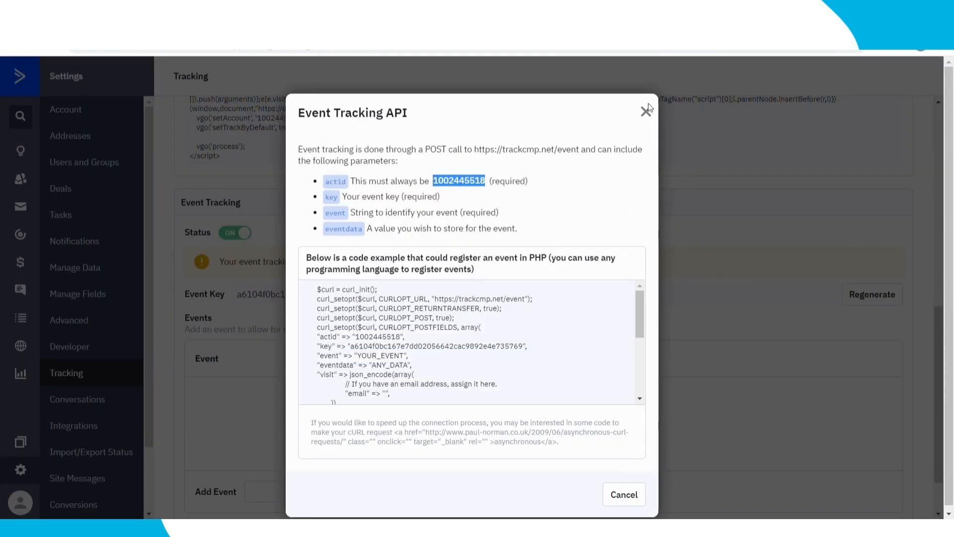
{"action": "left_click", "coordinate": [646, 112]}
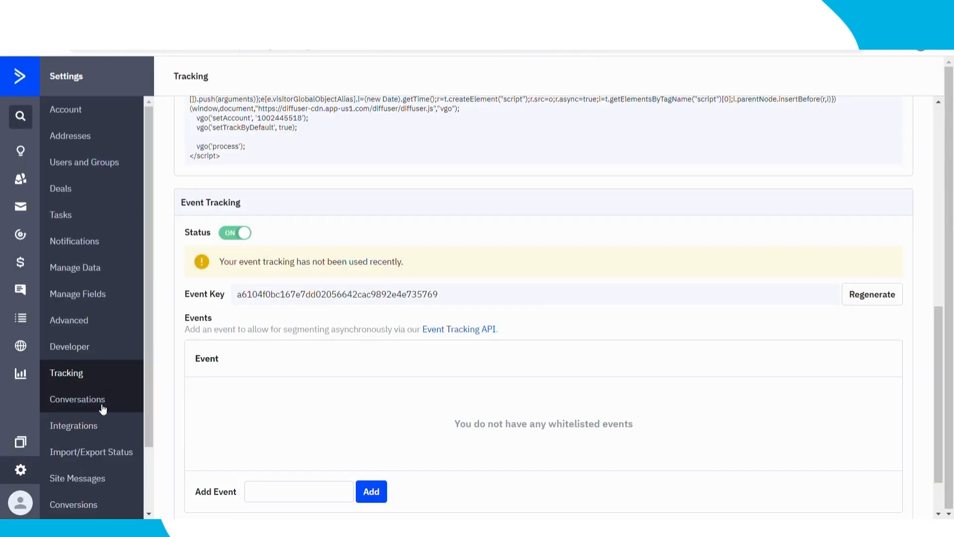
{"action": "left_click", "coordinate": [99, 348]}
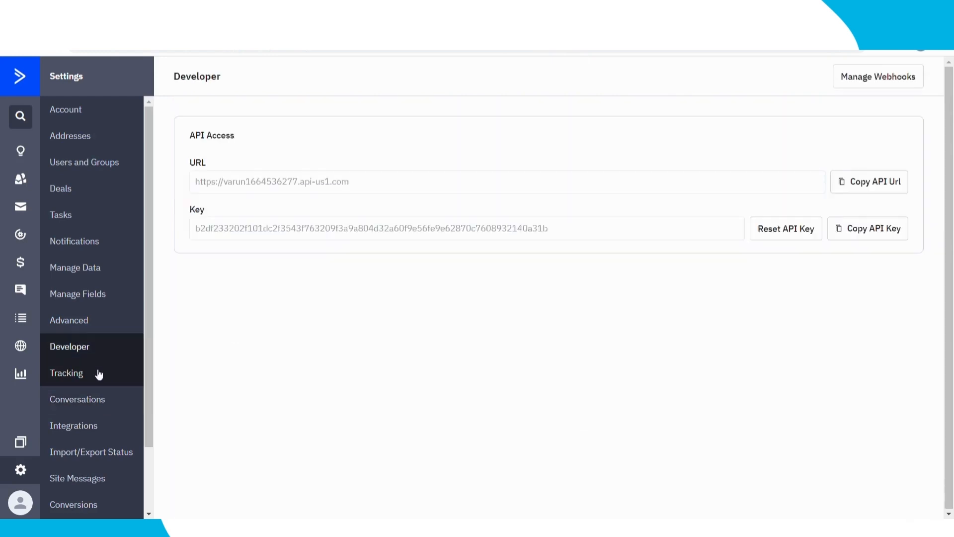